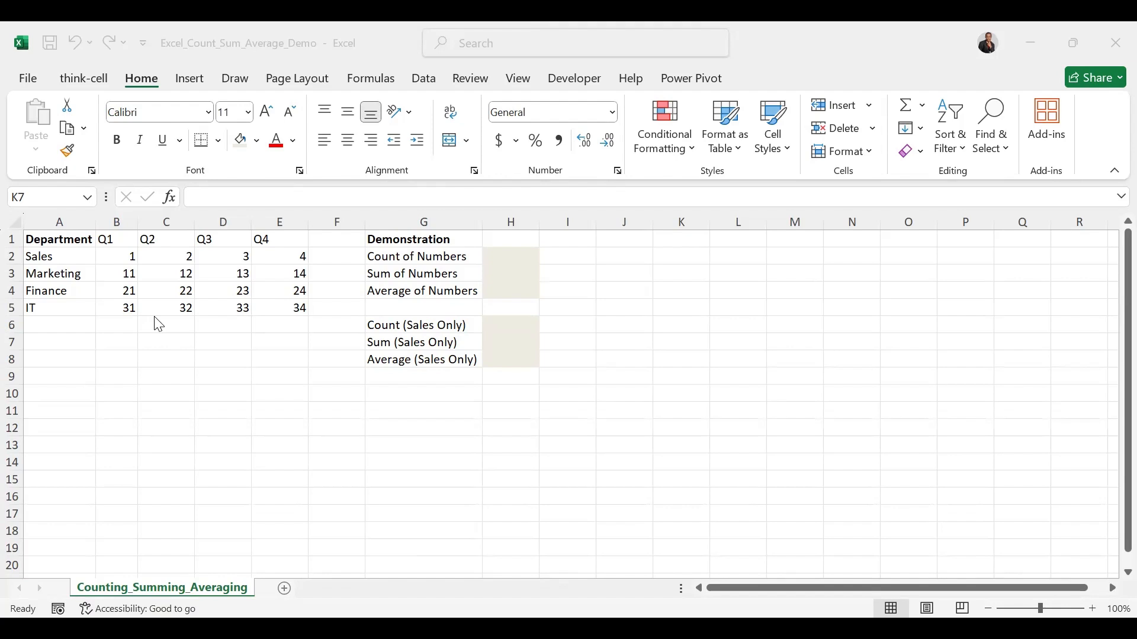
# - Enter =COUNT(B2:E5) in H2 to count all department numbers across the four quarters
pyautogui.click(497, 258)
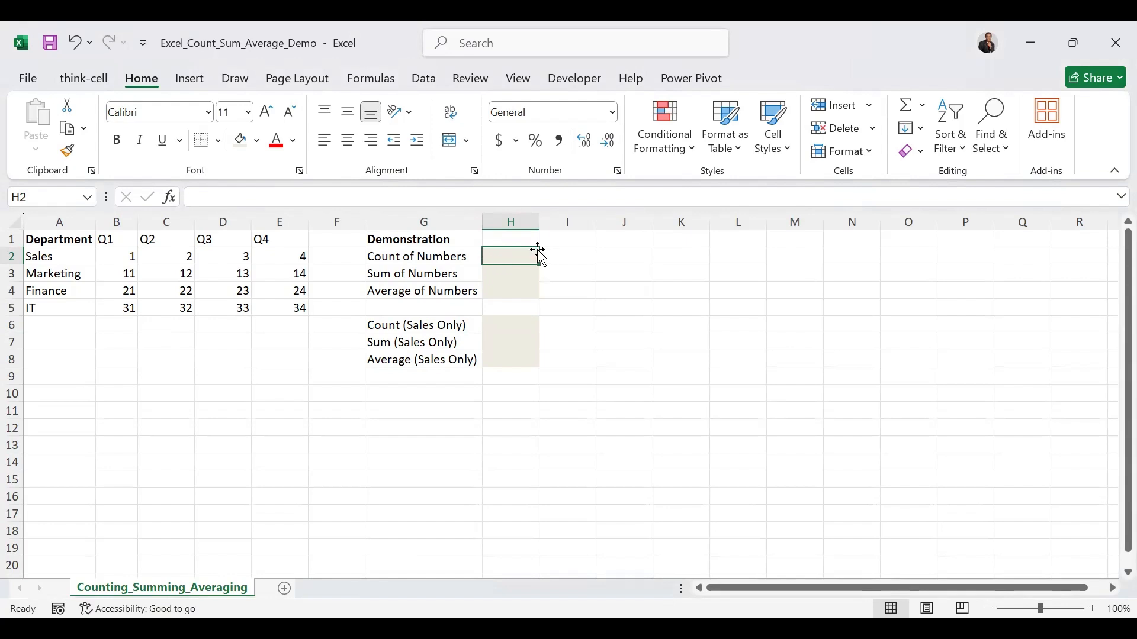
pyautogui.write('=')
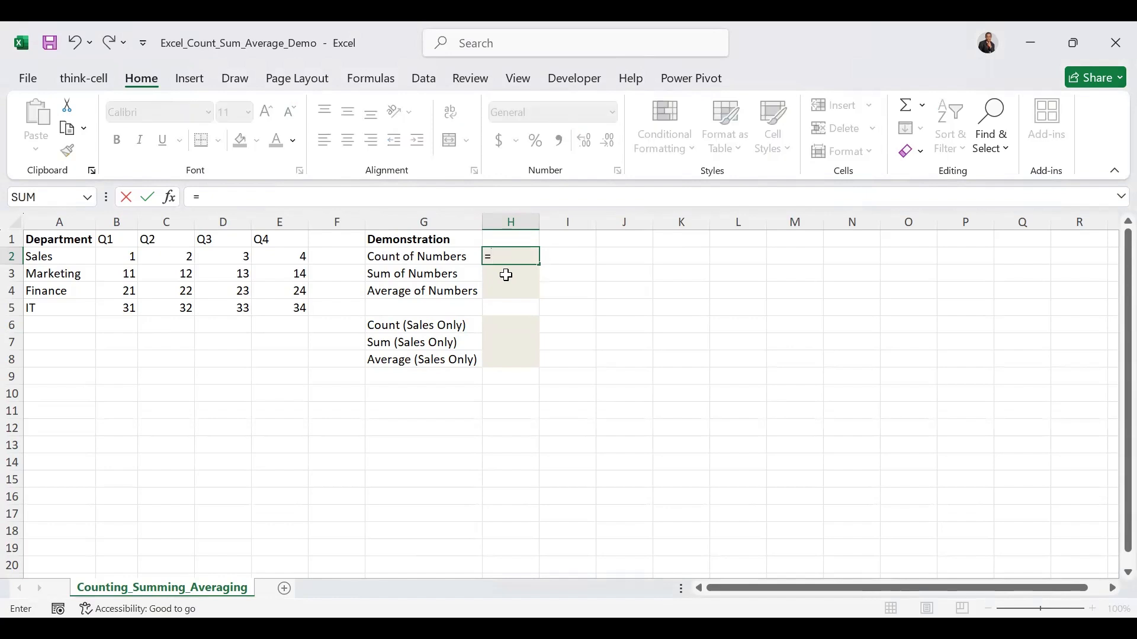
pyautogui.write('con')
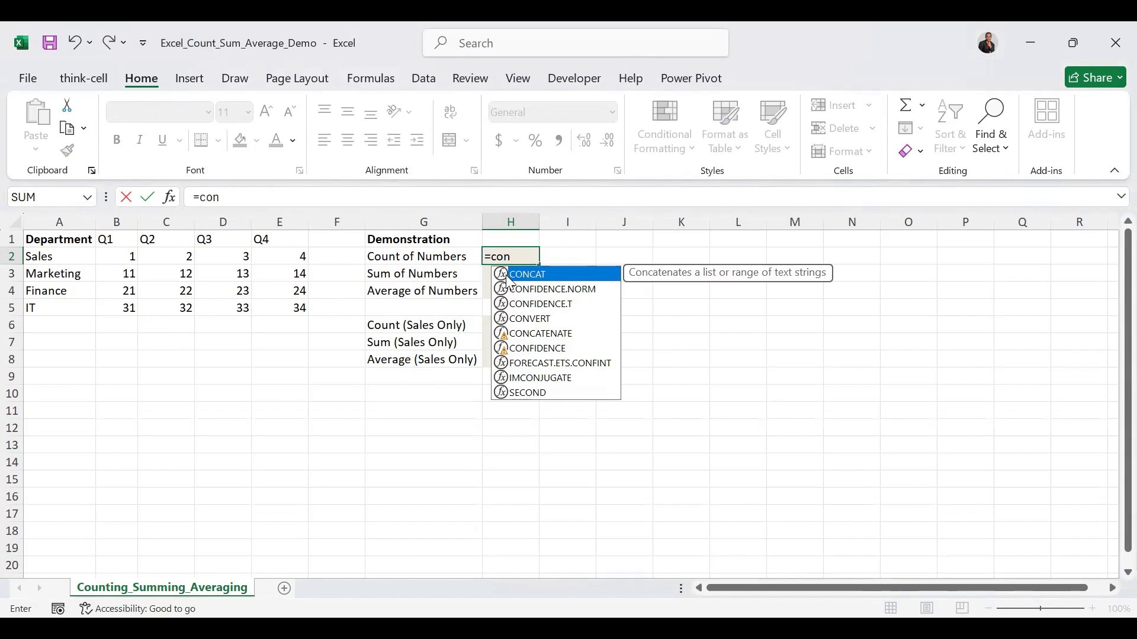
pyautogui.write('ut')
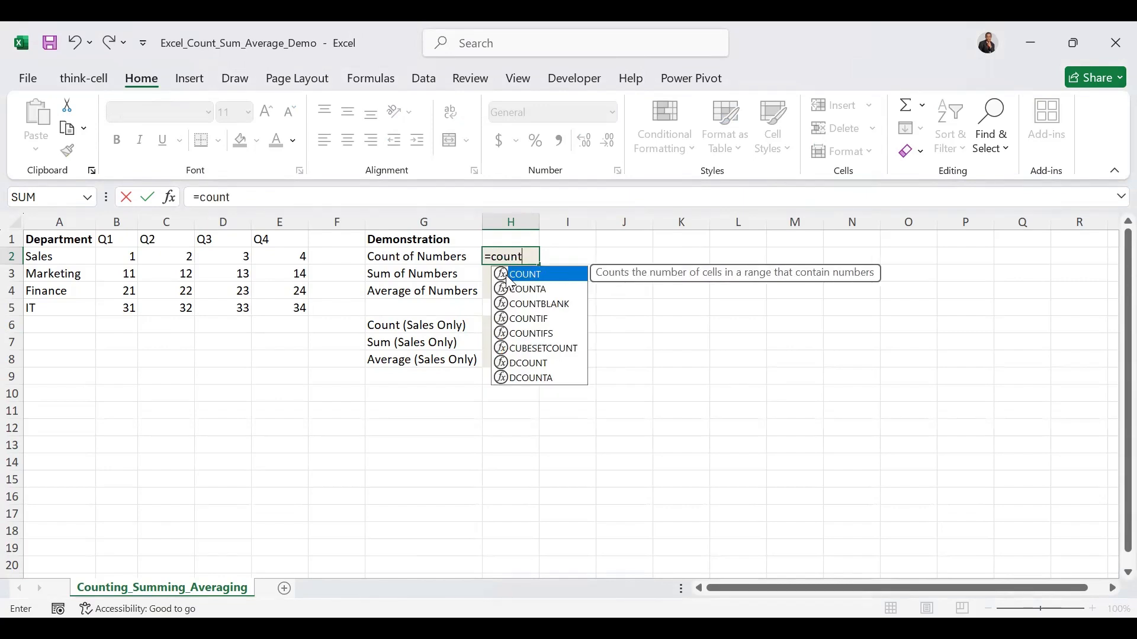
pyautogui.doubleClick(508, 274)
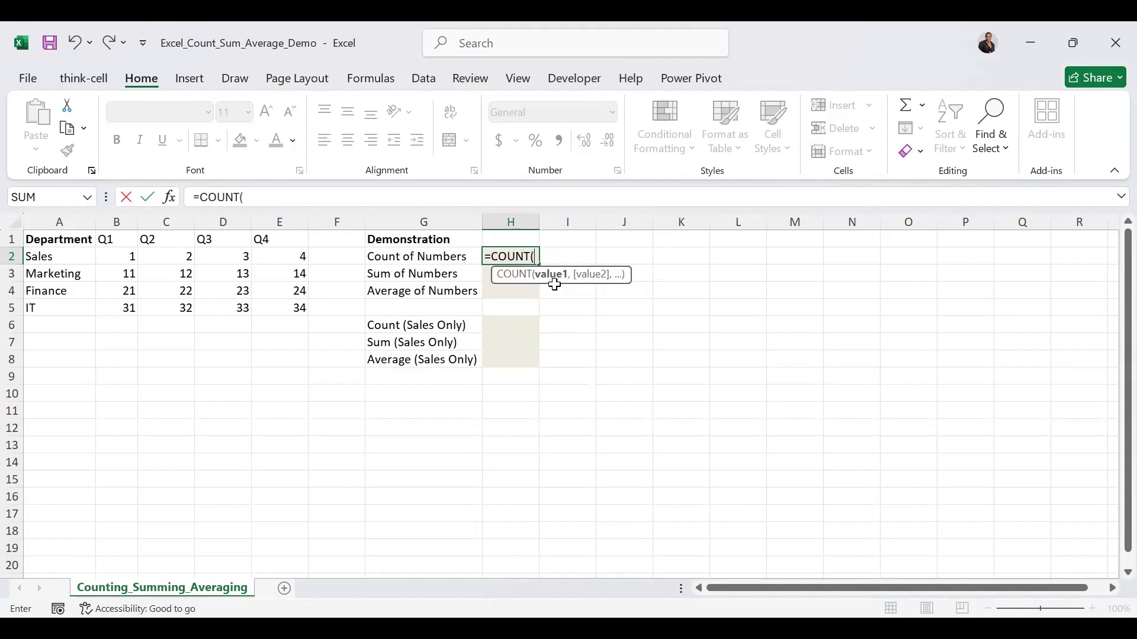
pyautogui.click(119, 257)
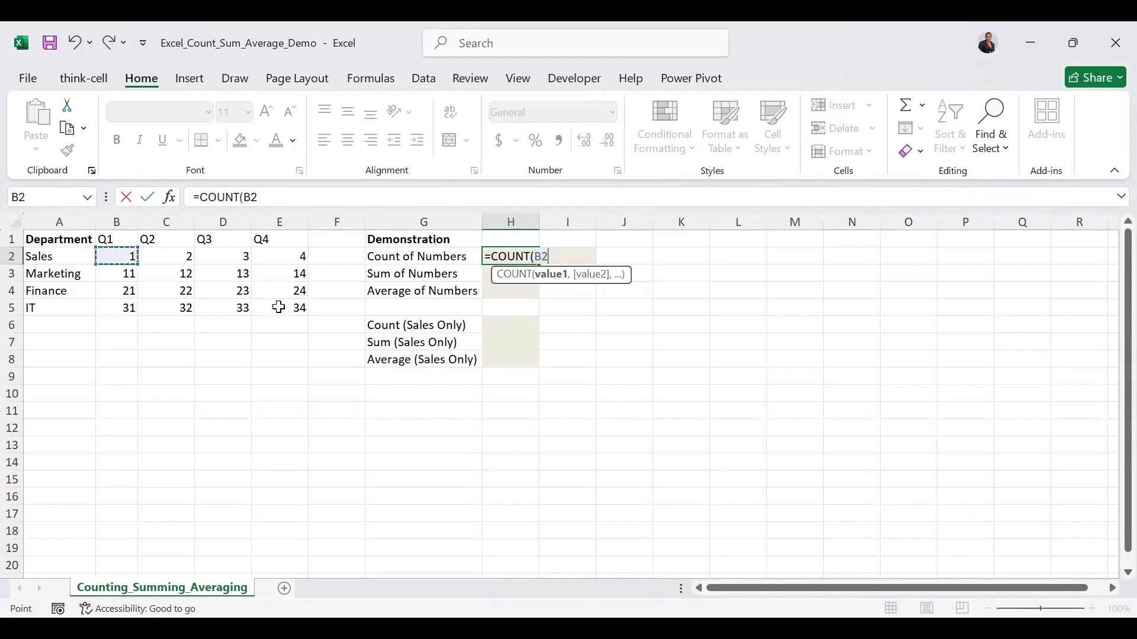
pyautogui.moveTo(118, 257); pyautogui.dragTo(278, 307)
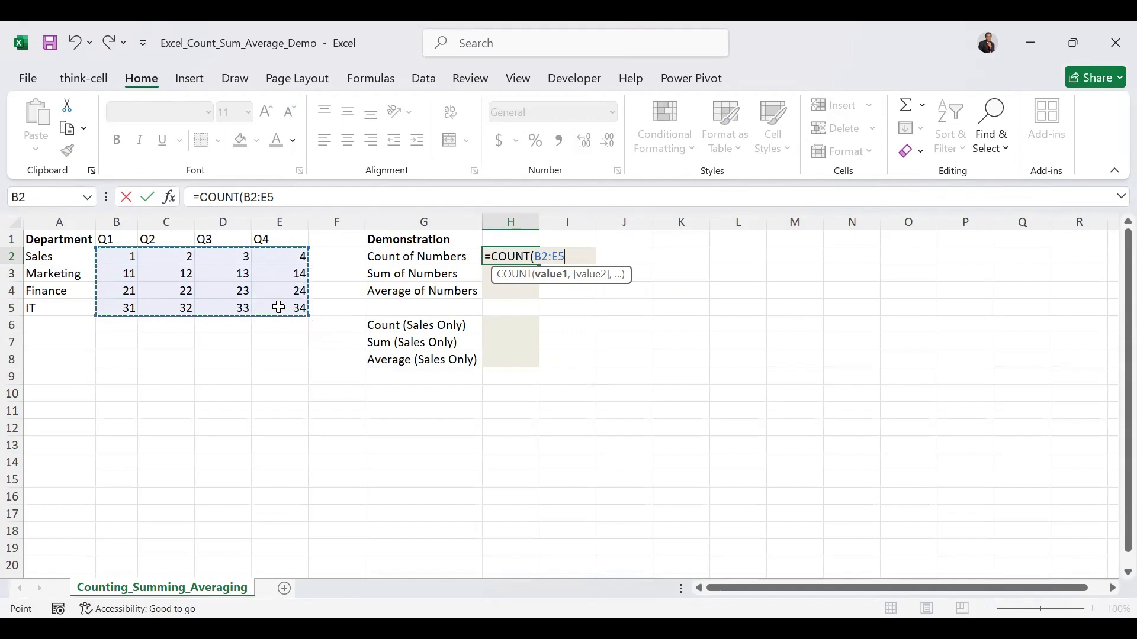
pyautogui.hotkey('ctrl', 'Return')
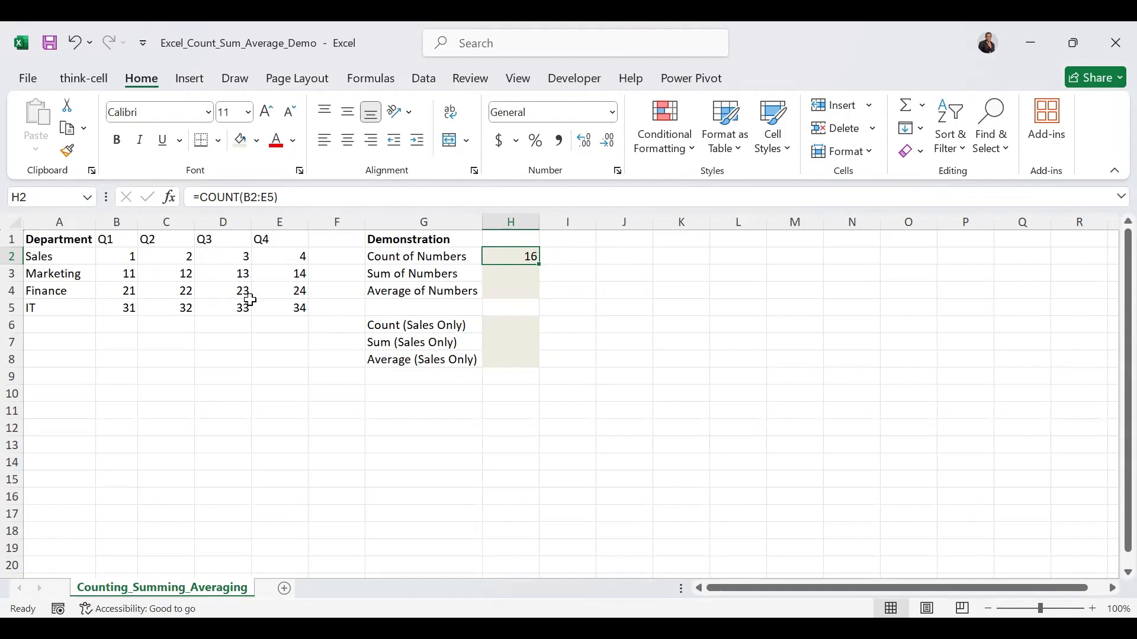
# - Enter =SUM(B2:E5) in H3 to total all department numbers across the four quarters
pyautogui.click(496, 275)
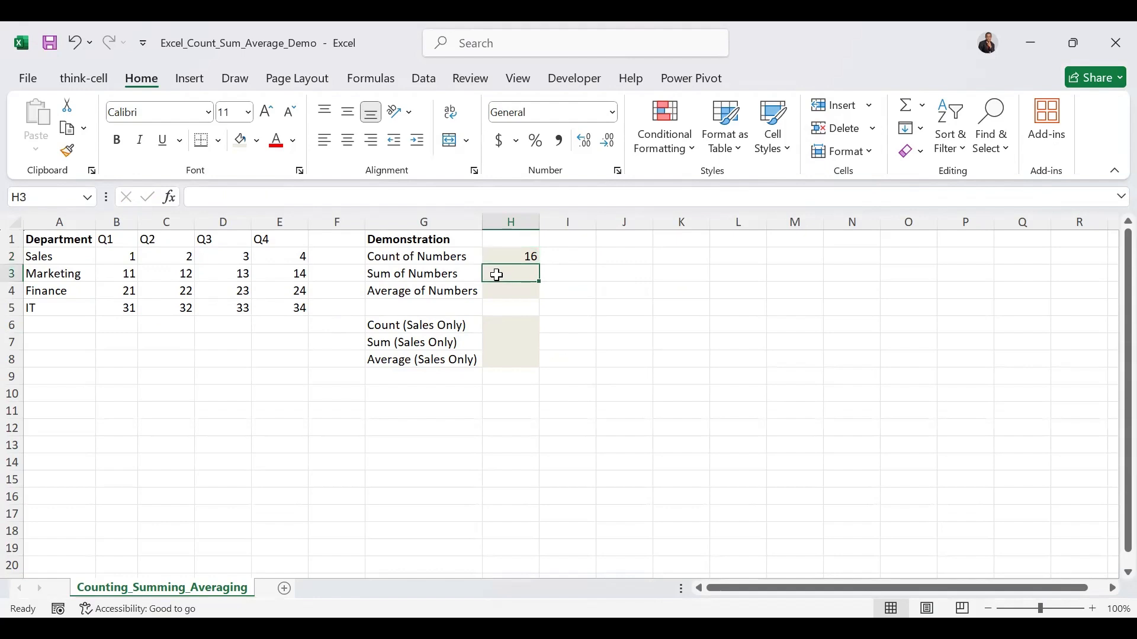
pyautogui.write('=')
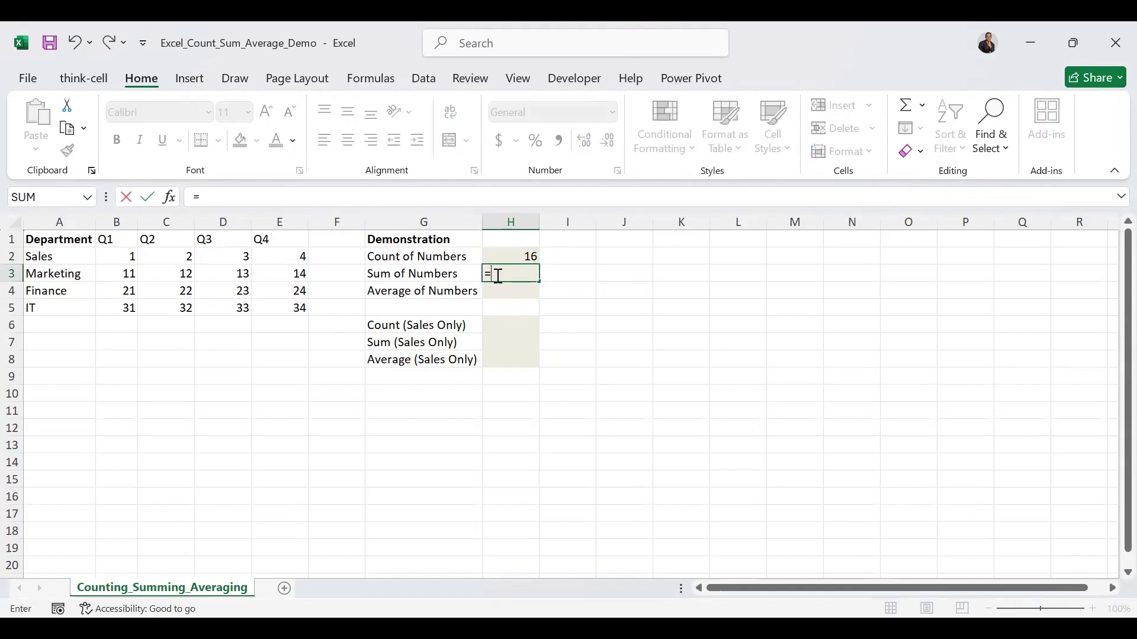
pyautogui.write('sum')
pyautogui.press('Tab')
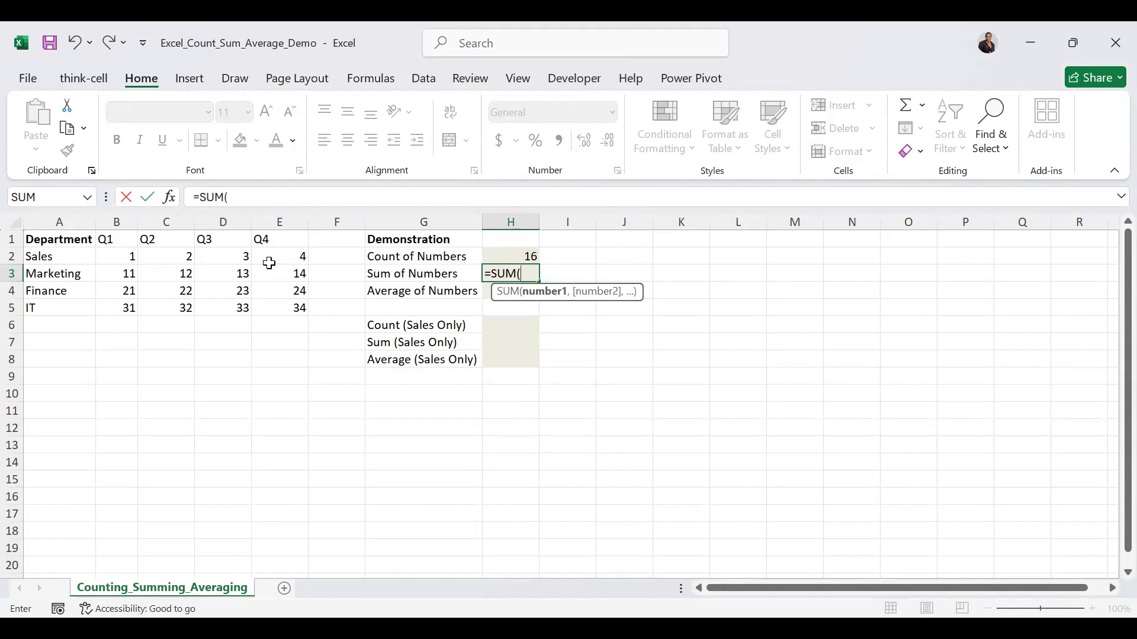
pyautogui.click(122, 255)
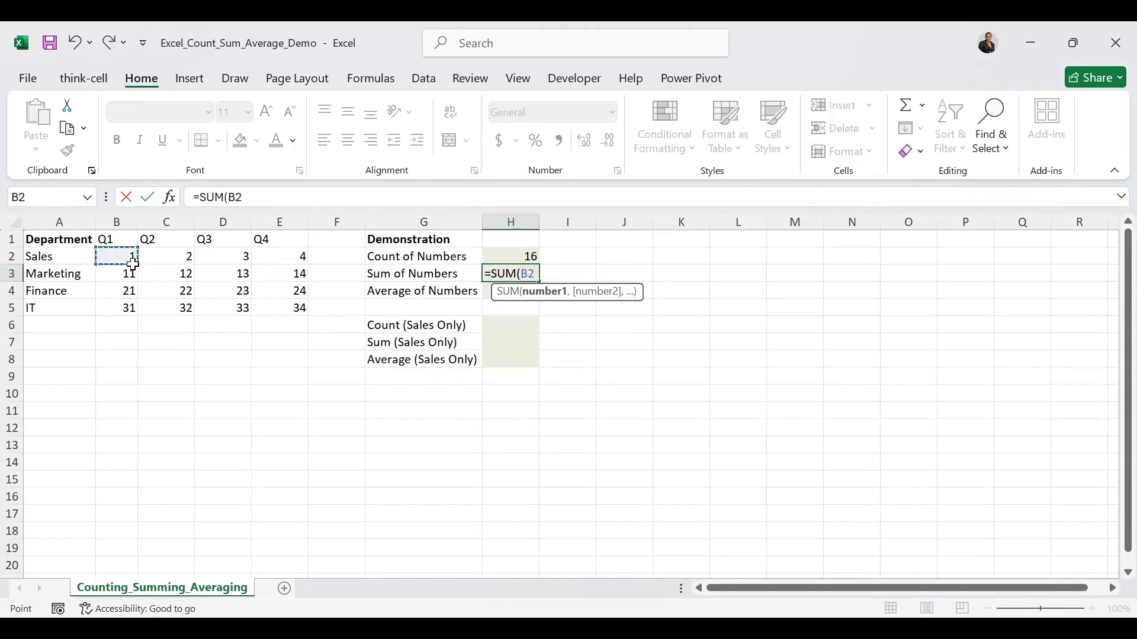
pyautogui.keyDown('shift'); pyautogui.click(281, 299); pyautogui.keyUp('shift')
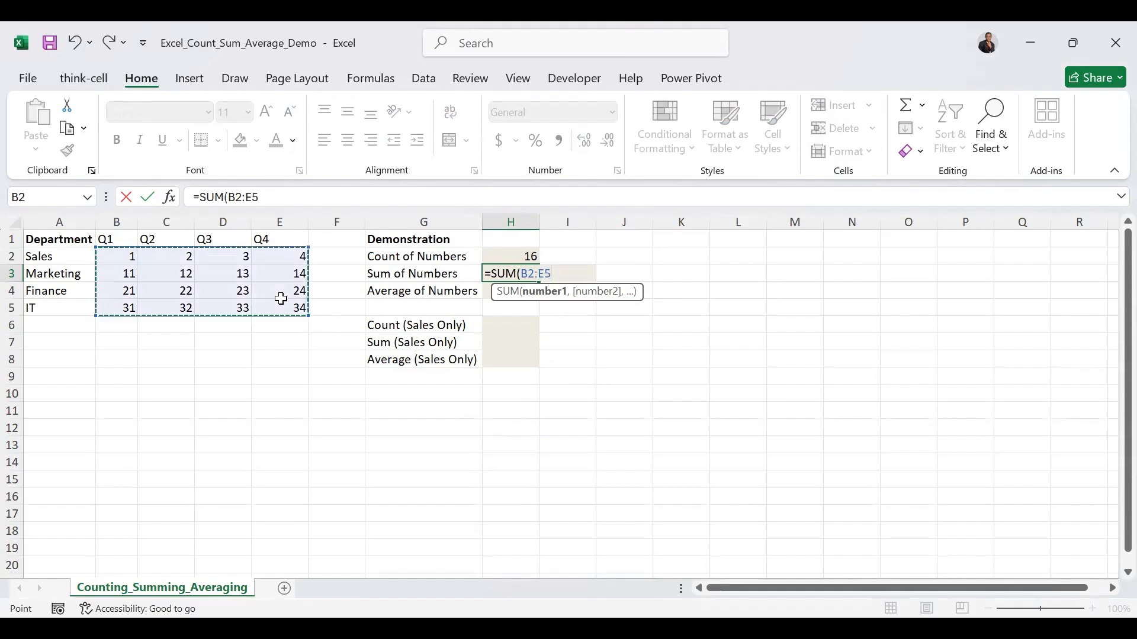
pyautogui.press('Return')
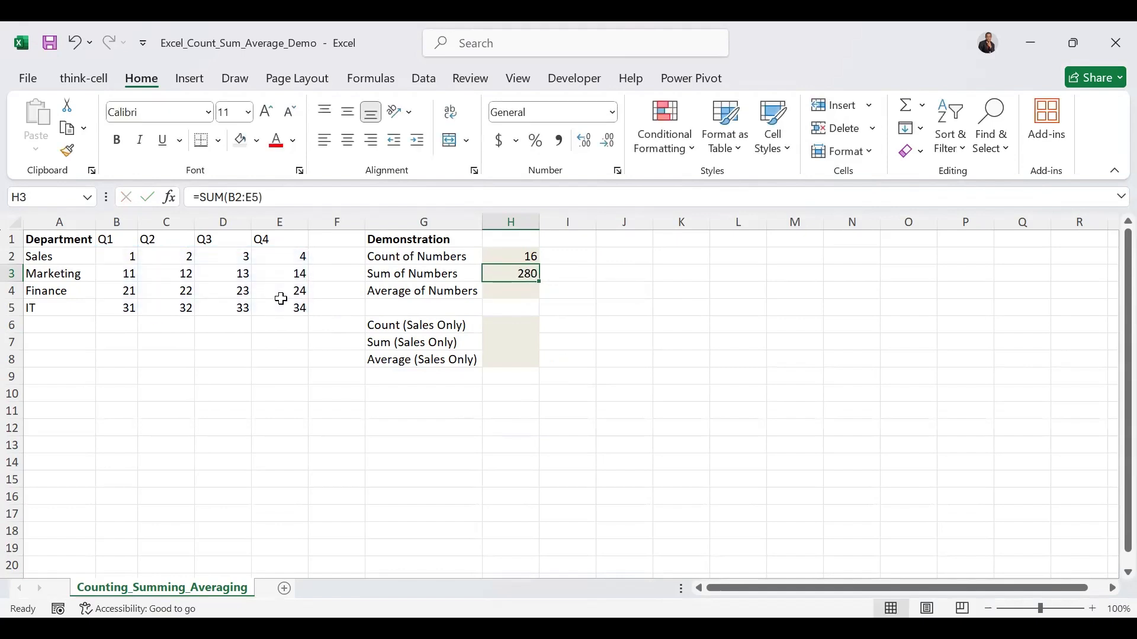
# - Enter =AVERAGE(B2:E5) in H4 to average all department numbers across the four quarters
pyautogui.click(519, 287)
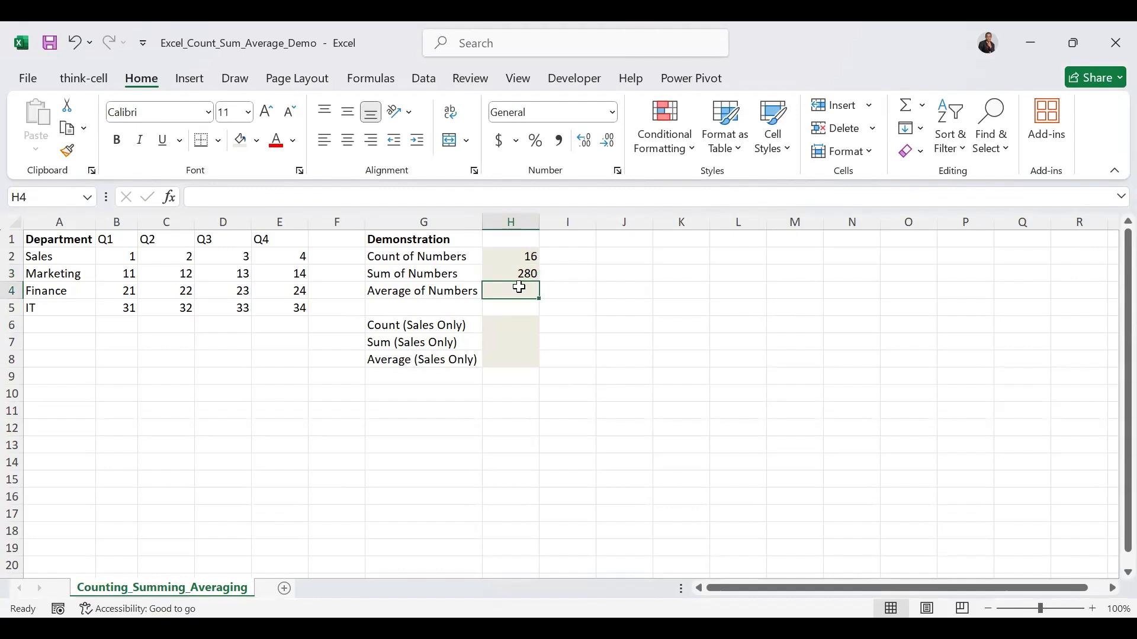
pyautogui.write('=a')
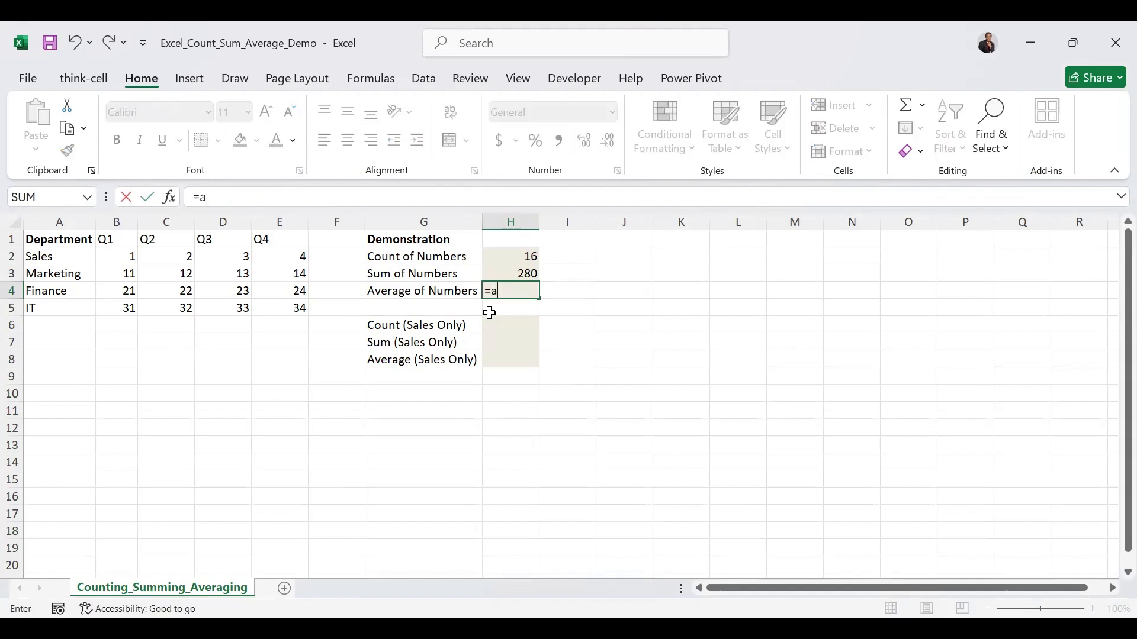
pyautogui.write('ver')
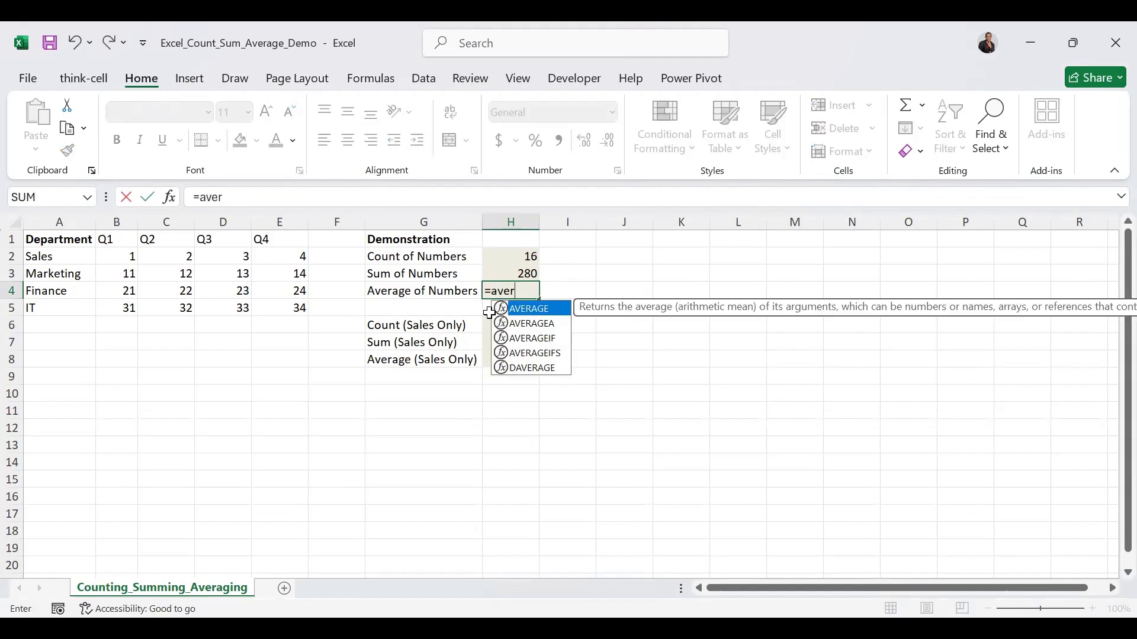
pyautogui.press('Tab')
pyautogui.click(118, 261)
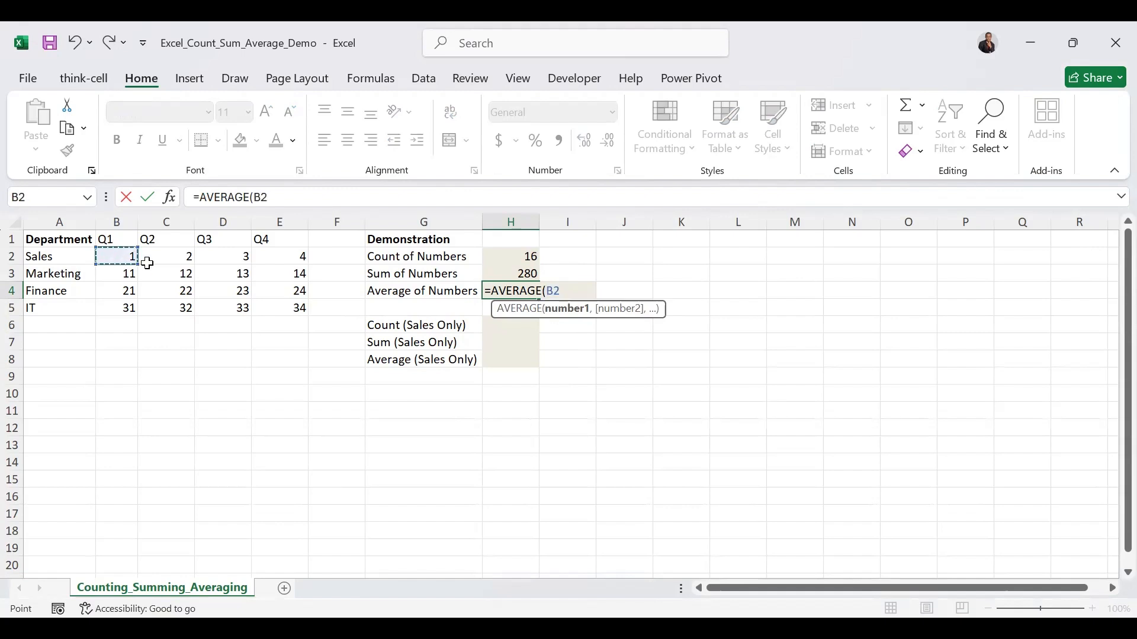
pyautogui.keyDown('shift'); pyautogui.click(273, 300); pyautogui.keyUp('shift')
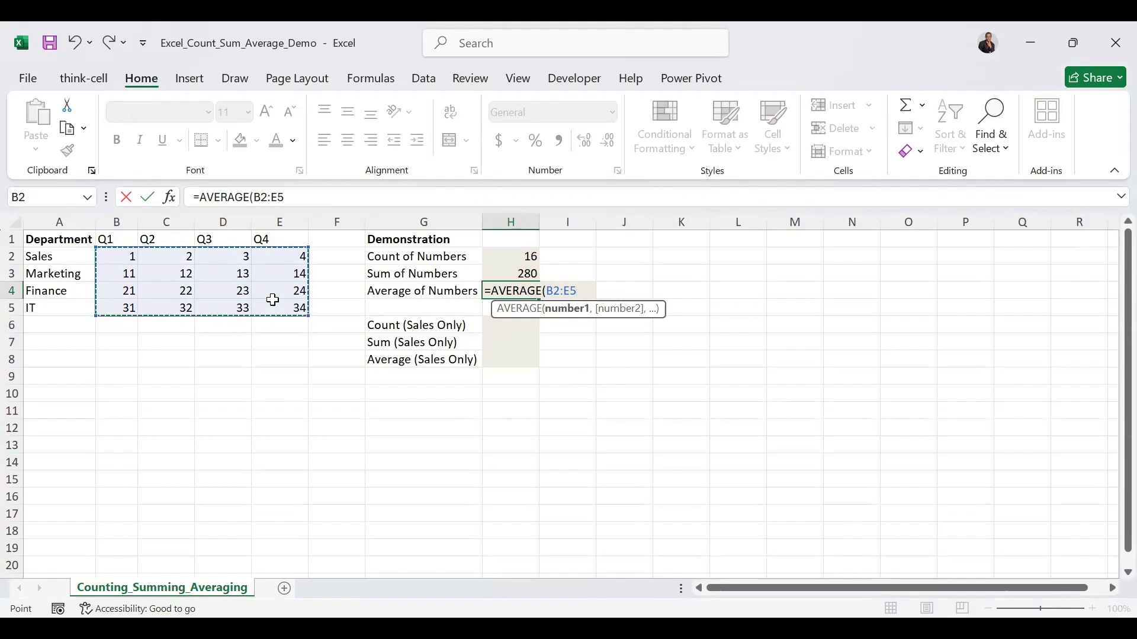
pyautogui.hotkey('ctrl', 'Return')
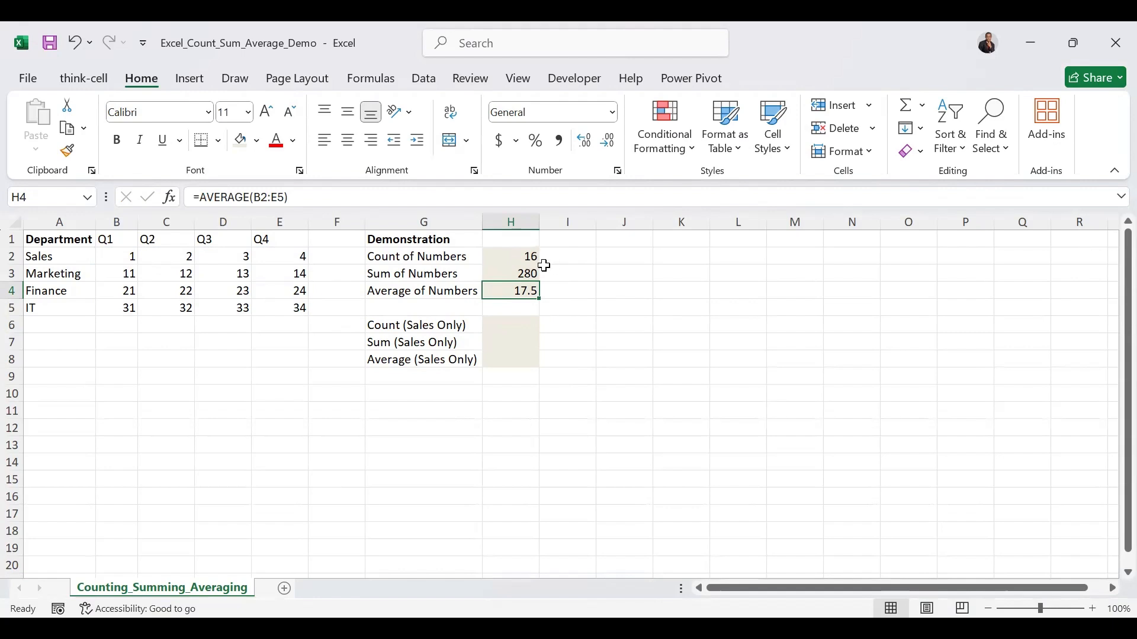
# - Cross-check the average with a temporary =H3/H2 formula in the empty cell L2, and clear that cell
pyautogui.click(741, 254)
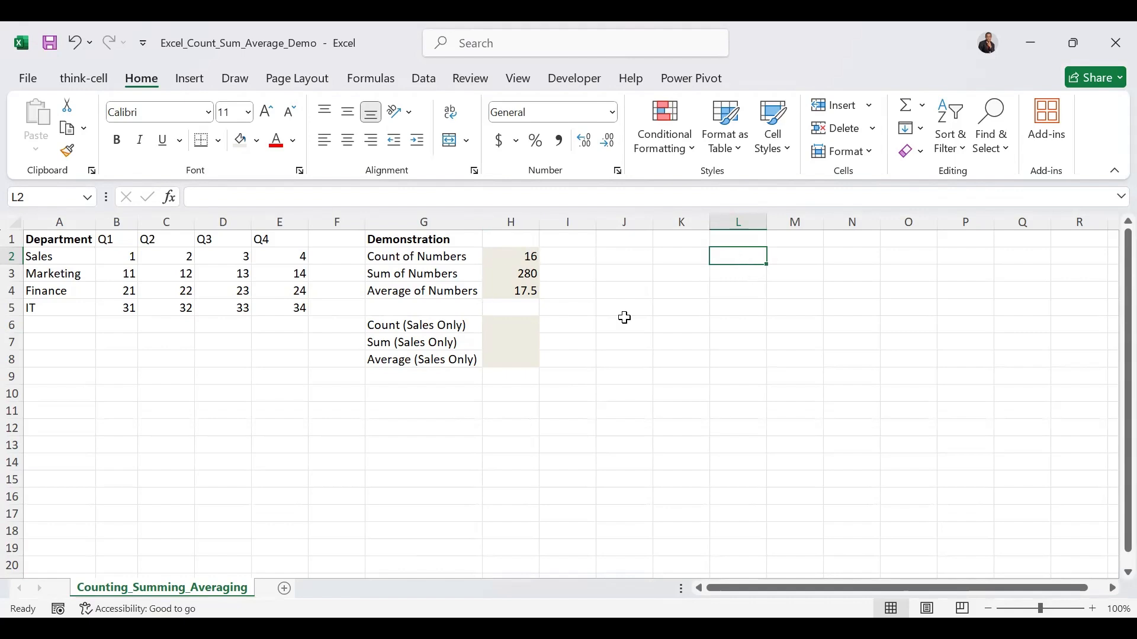
pyautogui.write('=')
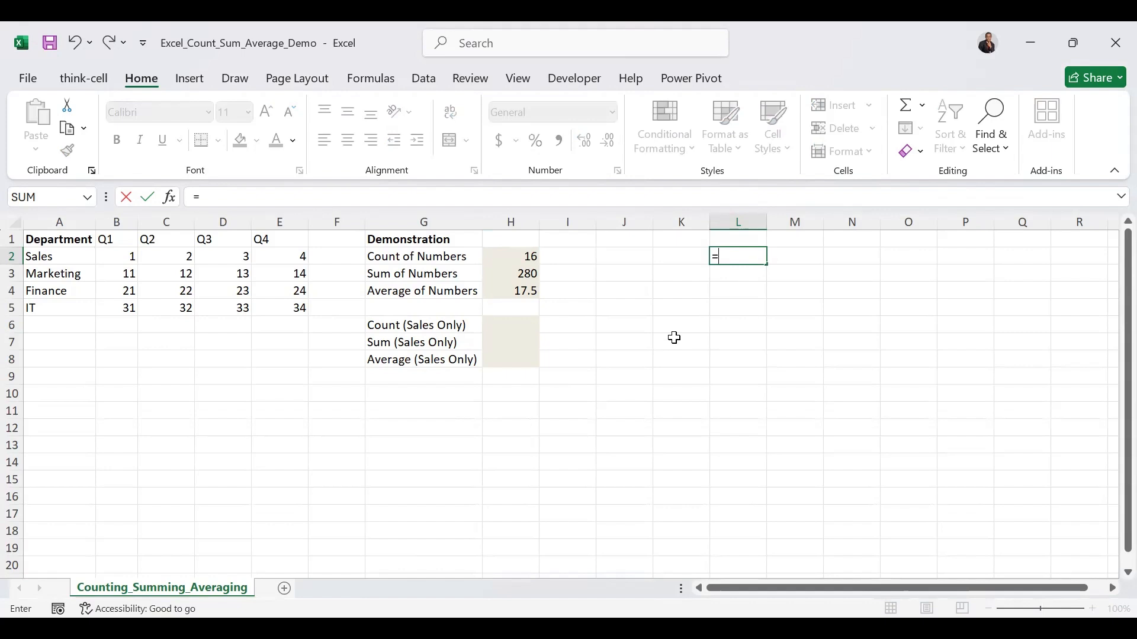
pyautogui.click(509, 277)
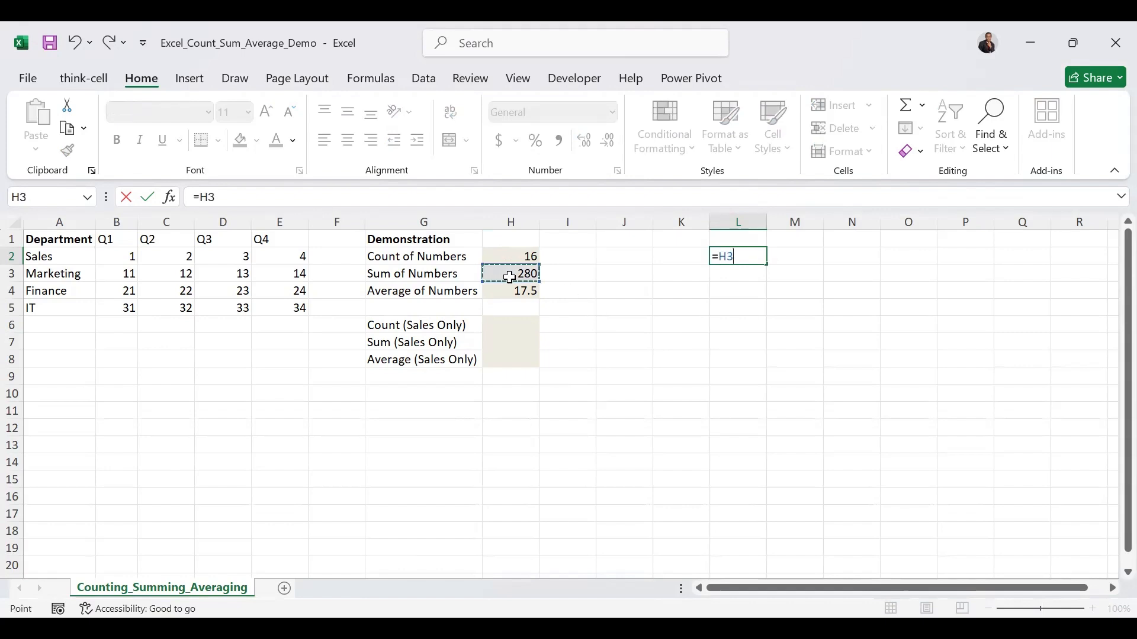
pyautogui.write('/')
pyautogui.click(523, 253)
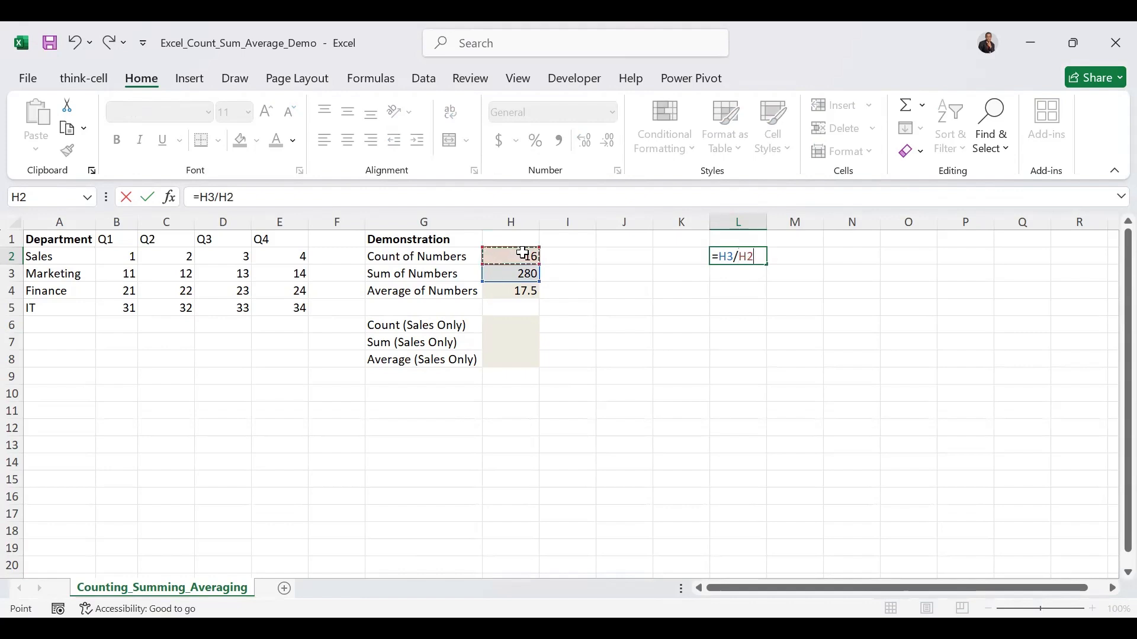
pyautogui.hotkey('ctrl', 'Return')
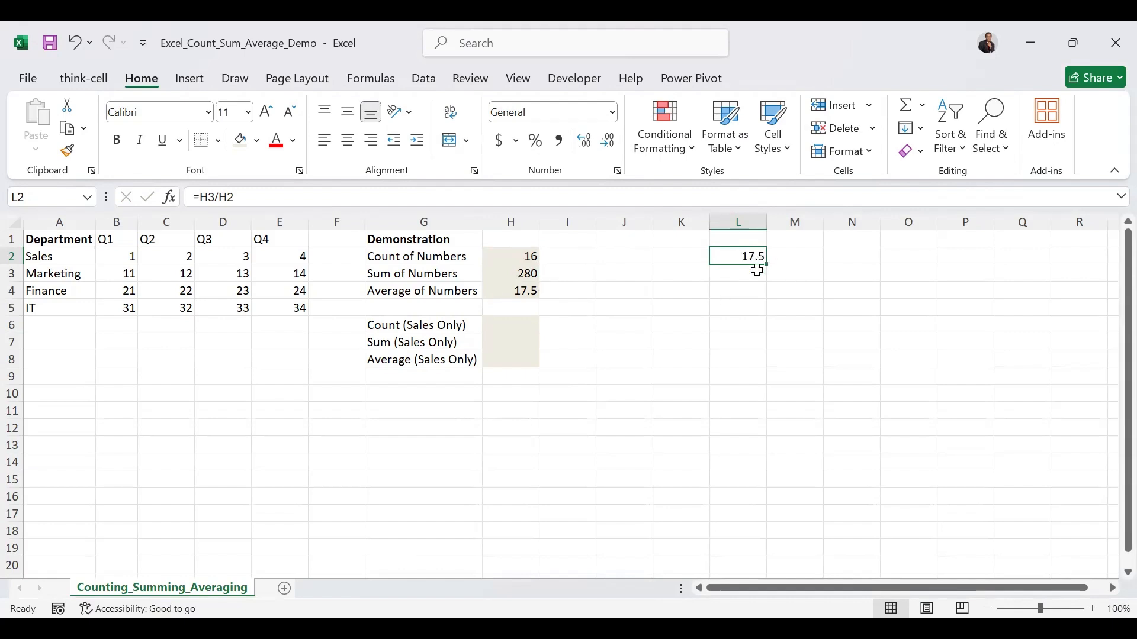
pyautogui.press('Delete')
pyautogui.press('Home')
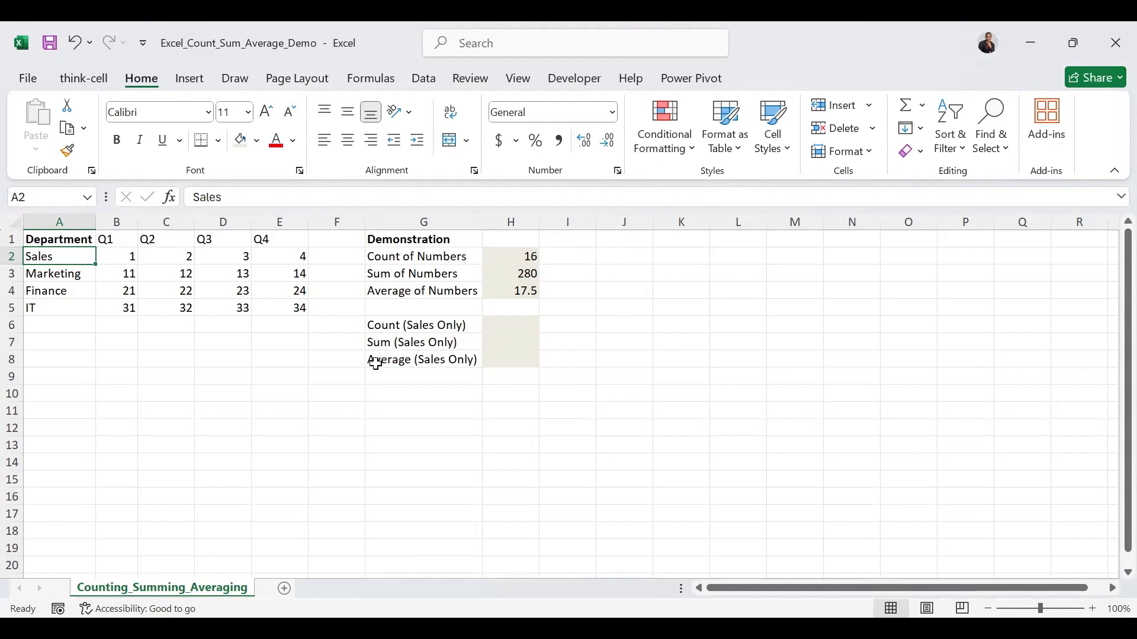
# - Enter =COUNT(B2:E2) in H6 to count only the Sales row's quarterly numbers
pyautogui.click(499, 328)
pyautogui.write('=')
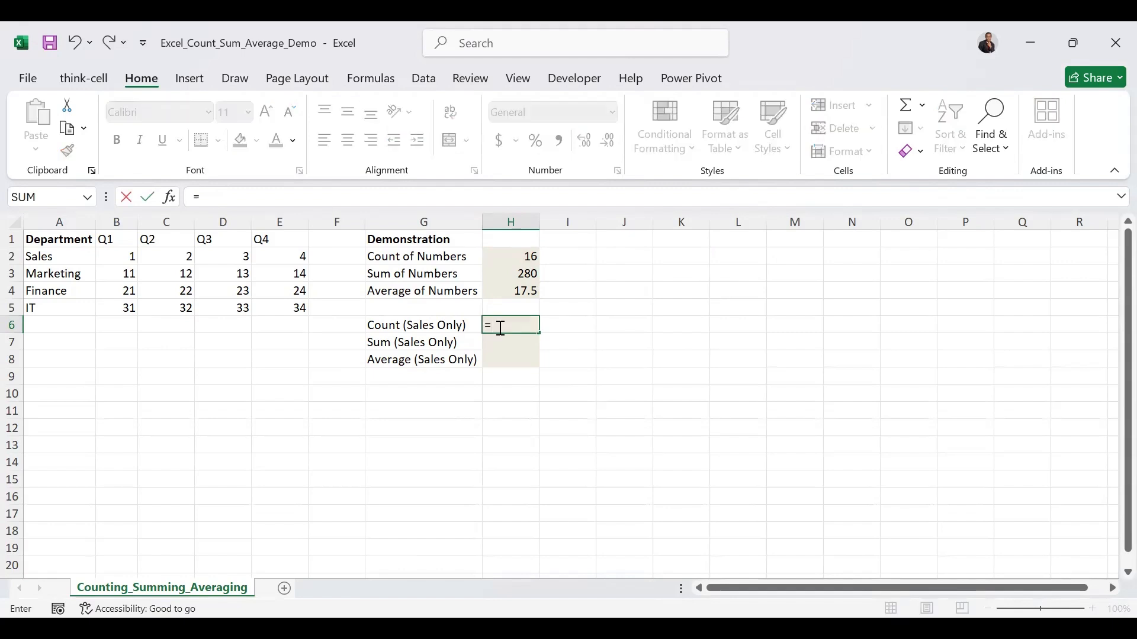
pyautogui.write('co')
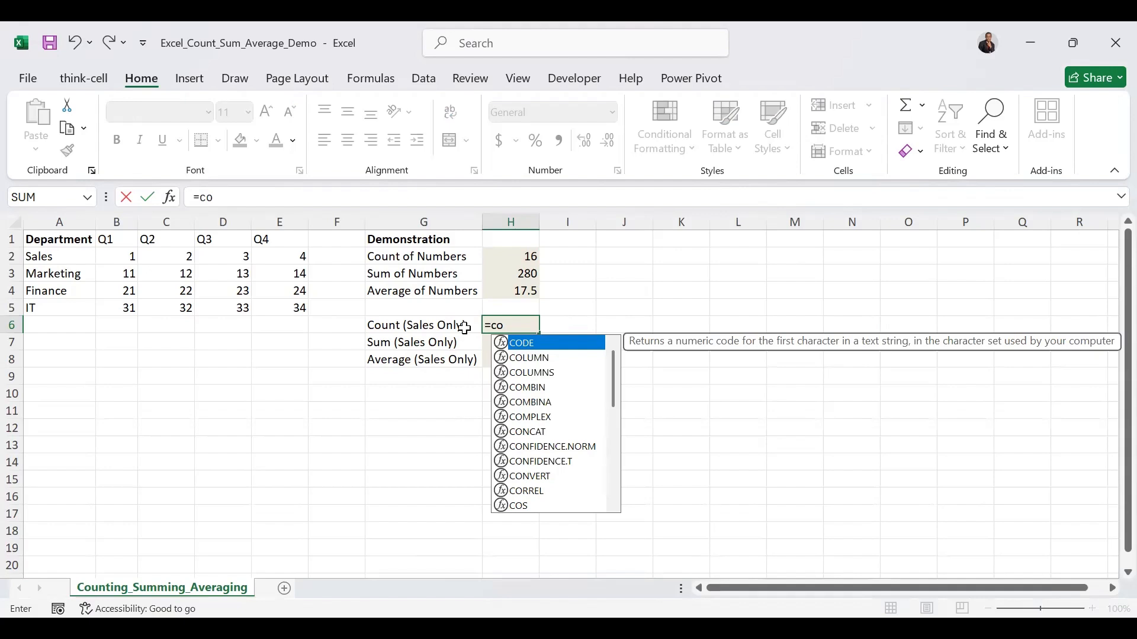
pyautogui.write('u')
pyautogui.press('Tab')
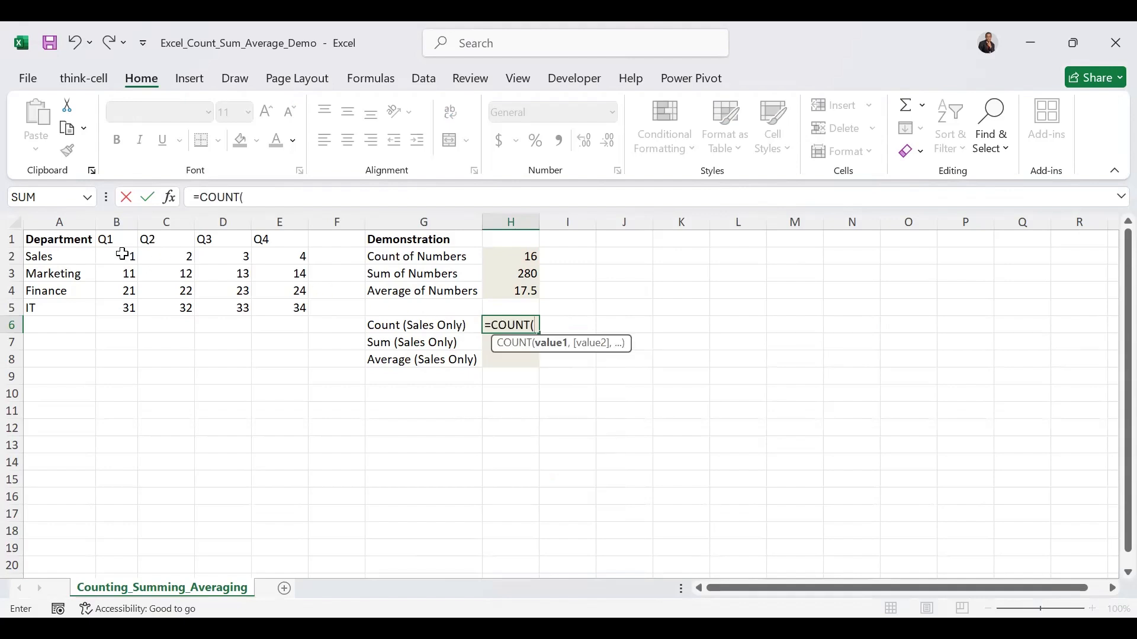
pyautogui.click(138, 258)
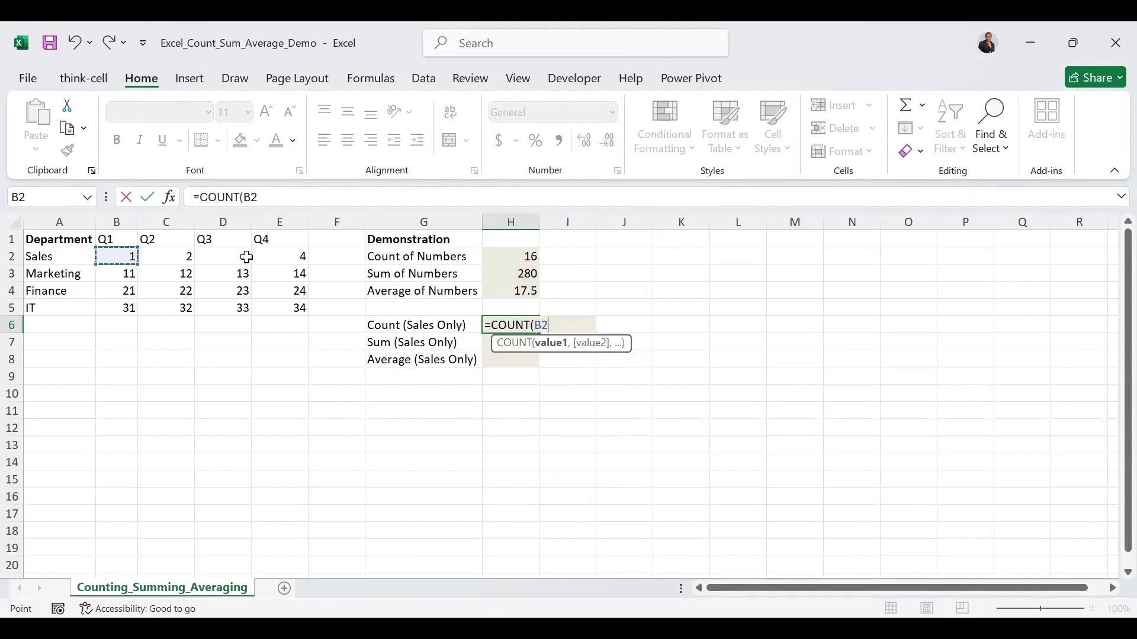
pyautogui.keyDown('shift'); pyautogui.click(283, 252); pyautogui.keyUp('shift')
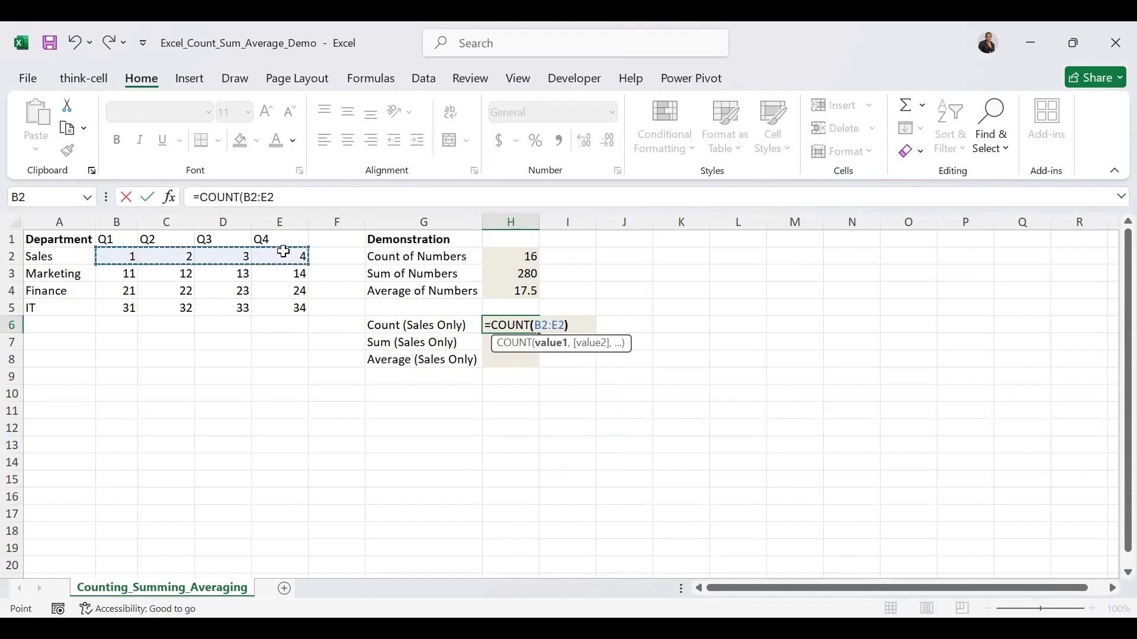
pyautogui.hotkey('ctrl', 'Return')
# - Enter =SUM(B2:E2) in H7 to total only the Sales row's quarterly numbers
pyautogui.click(511, 342)
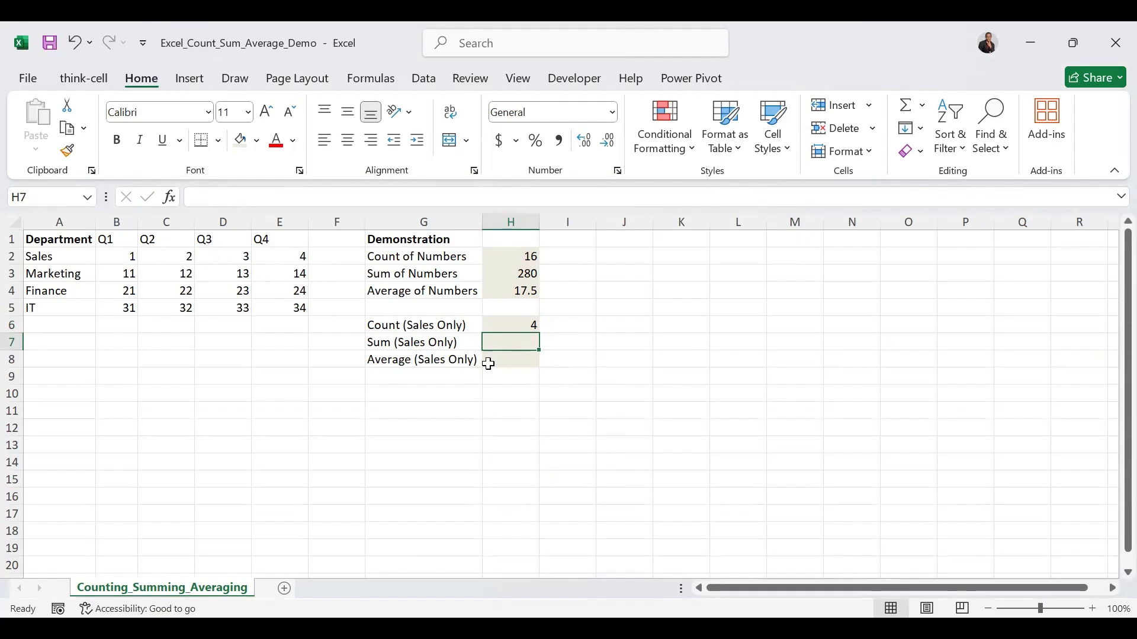
pyautogui.write('=sum')
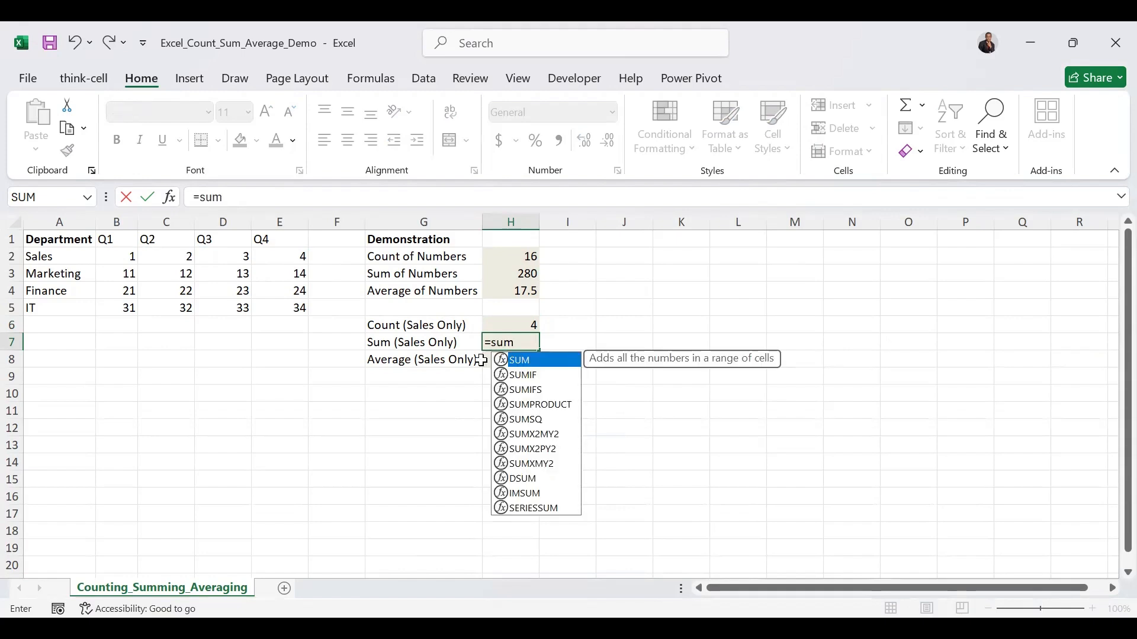
pyautogui.press('Tab')
pyautogui.click(121, 258)
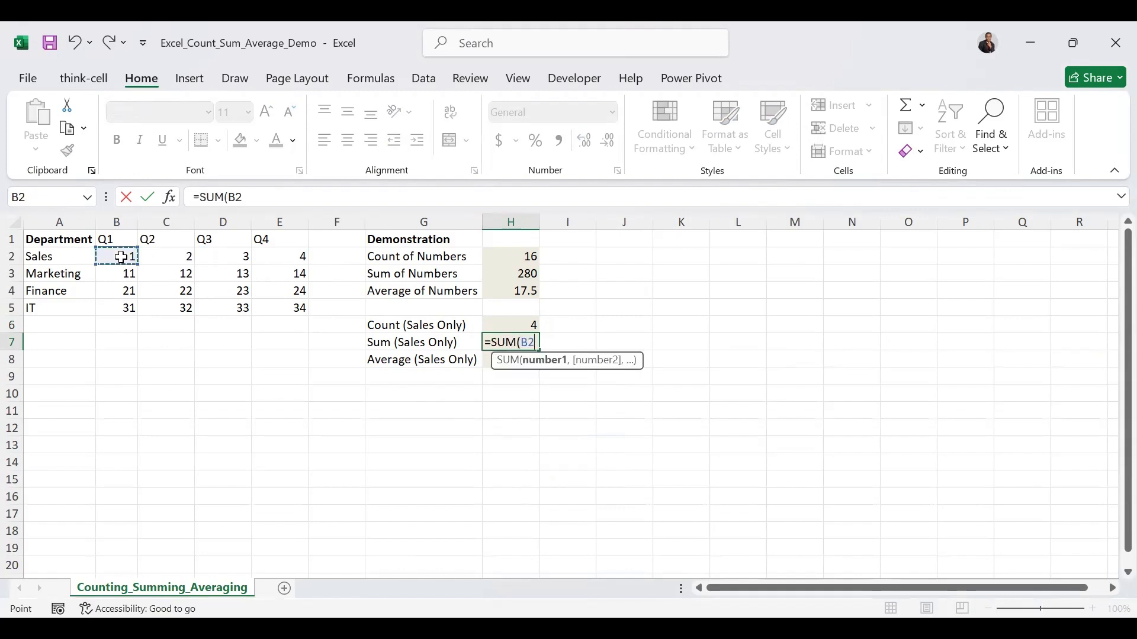
pyautogui.keyDown('shift'); pyautogui.click(286, 258); pyautogui.keyUp('shift')
pyautogui.write(')')
pyautogui.hotkey('ctrl', 'Return')
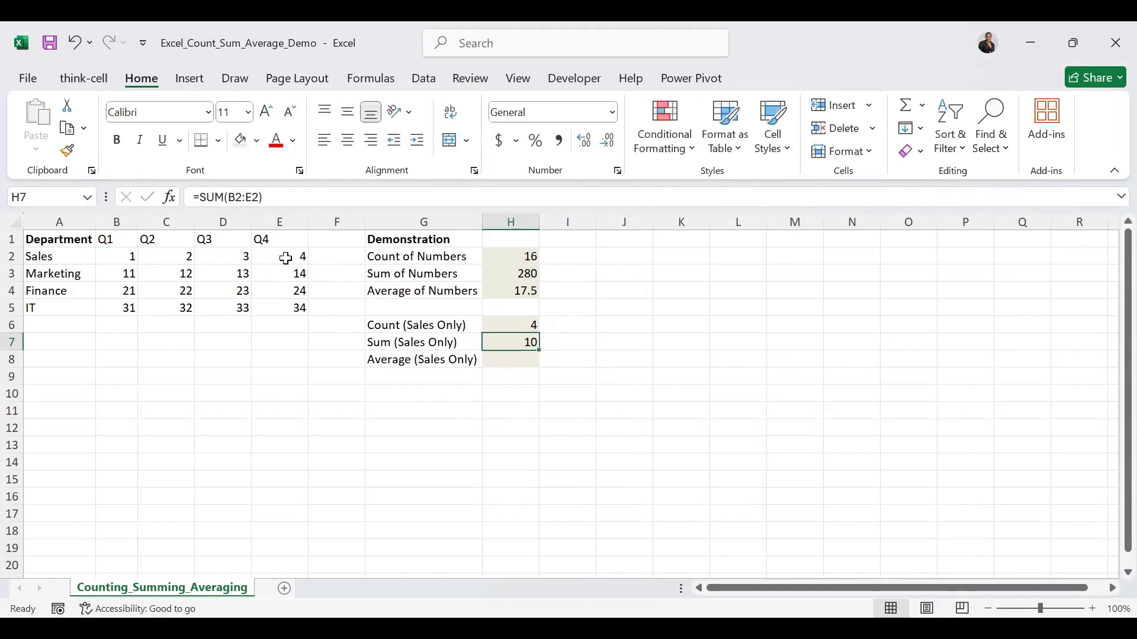
# - Enter =AVERAGE(B2:E2) in H8 to average only the Sales row's quarterly numbers
pyautogui.click(512, 359)
pyautogui.write('=')
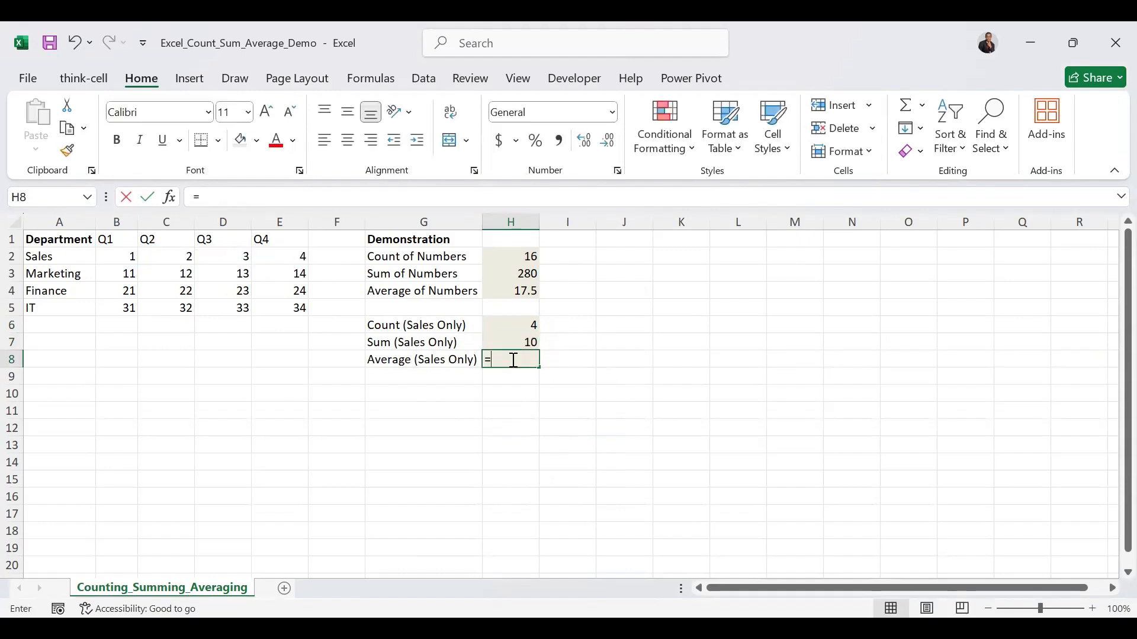
pyautogui.write('a')
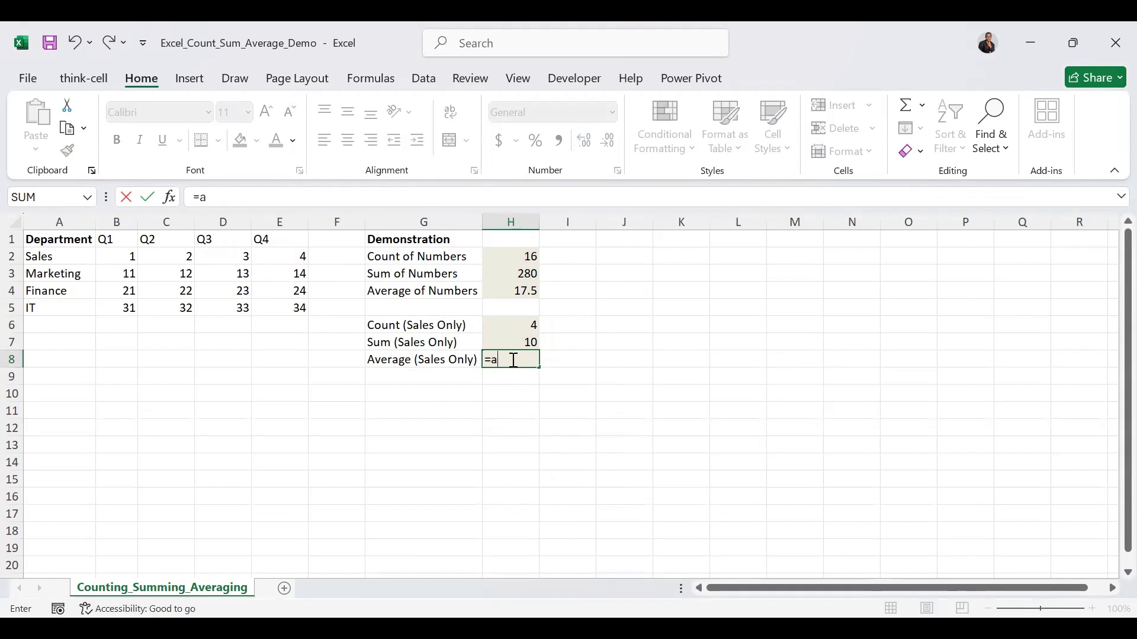
pyautogui.write('vera')
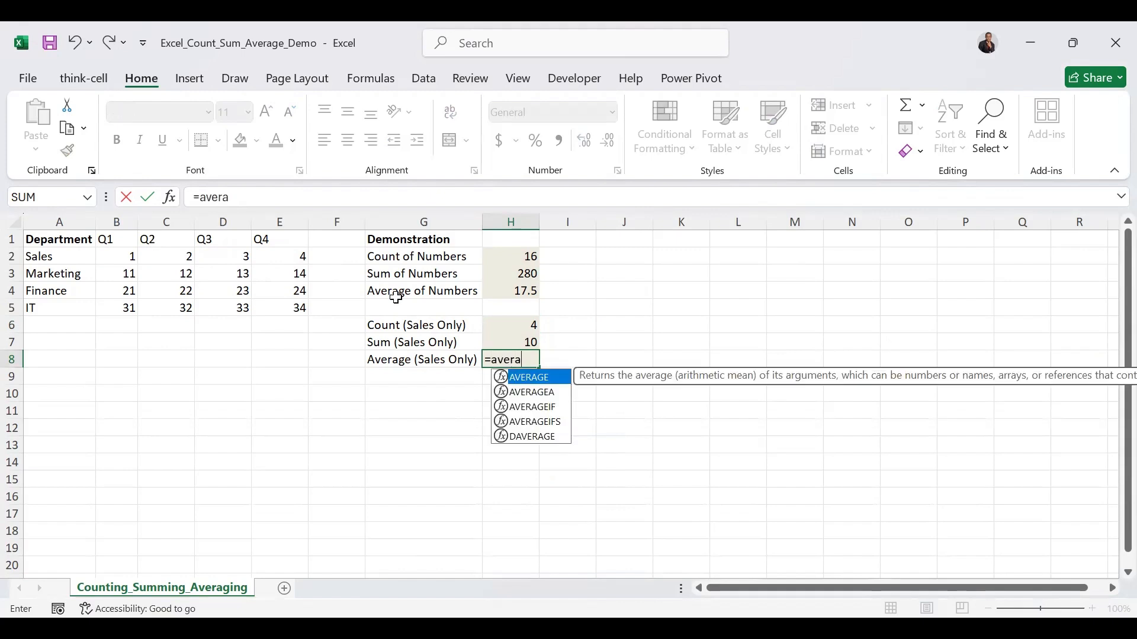
pyautogui.press('Tab')
pyautogui.click(123, 261)
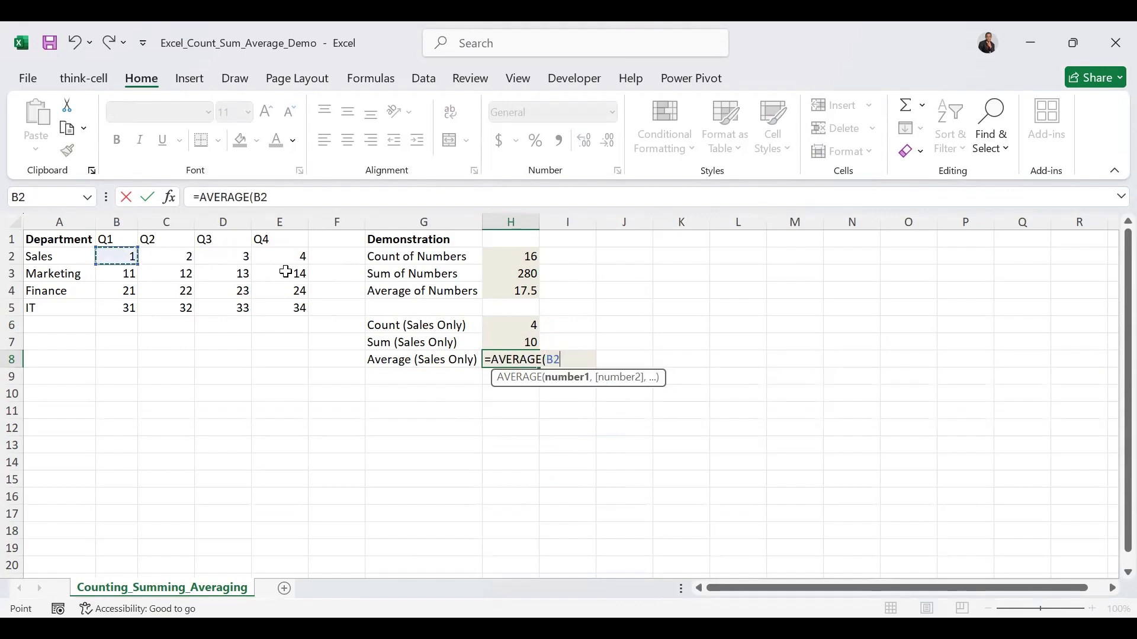
pyautogui.write(')')
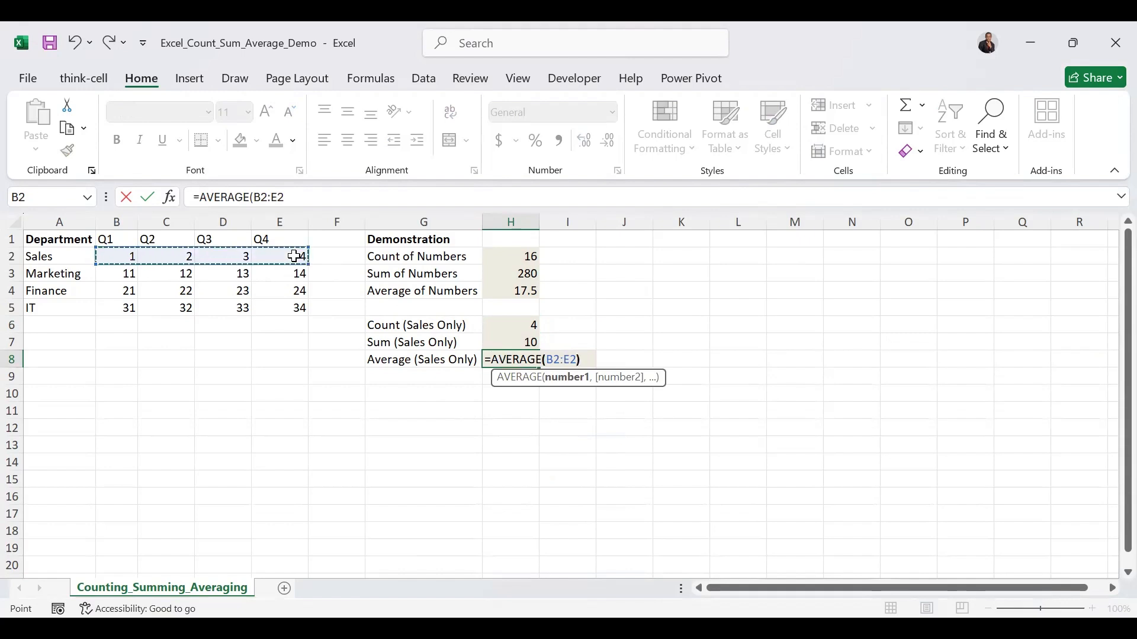
pyautogui.hotkey('ctrl', 'Return')
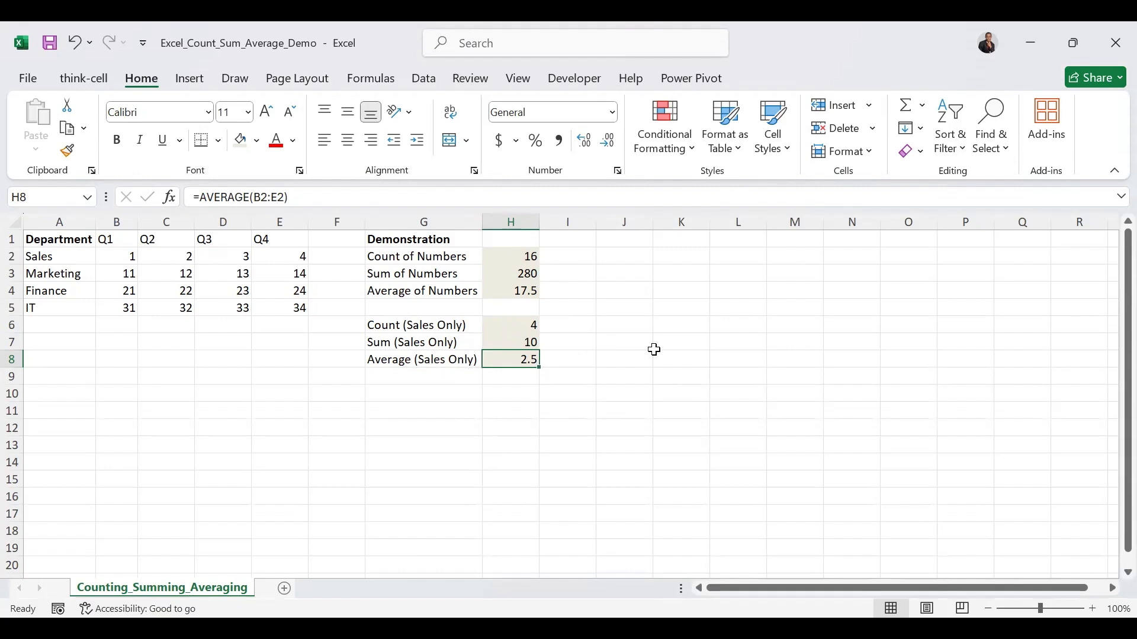
# - Cross-check the Sales average with a temporary =10/4 formula in the empty cell K7, and clear that cell
pyautogui.click(682, 338)
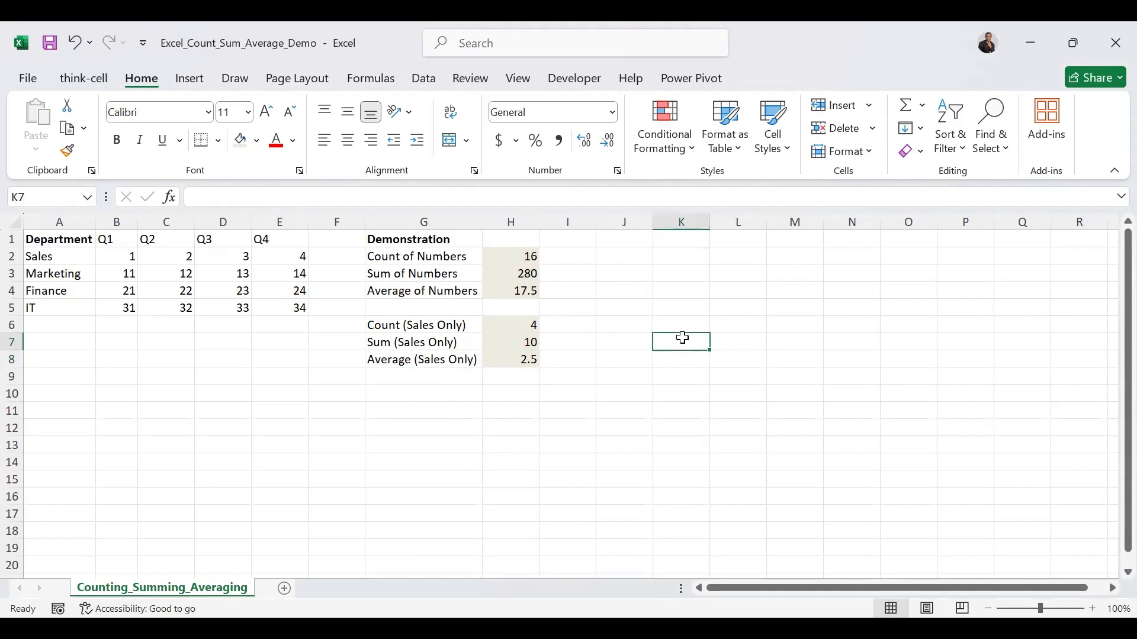
pyautogui.write('=10')
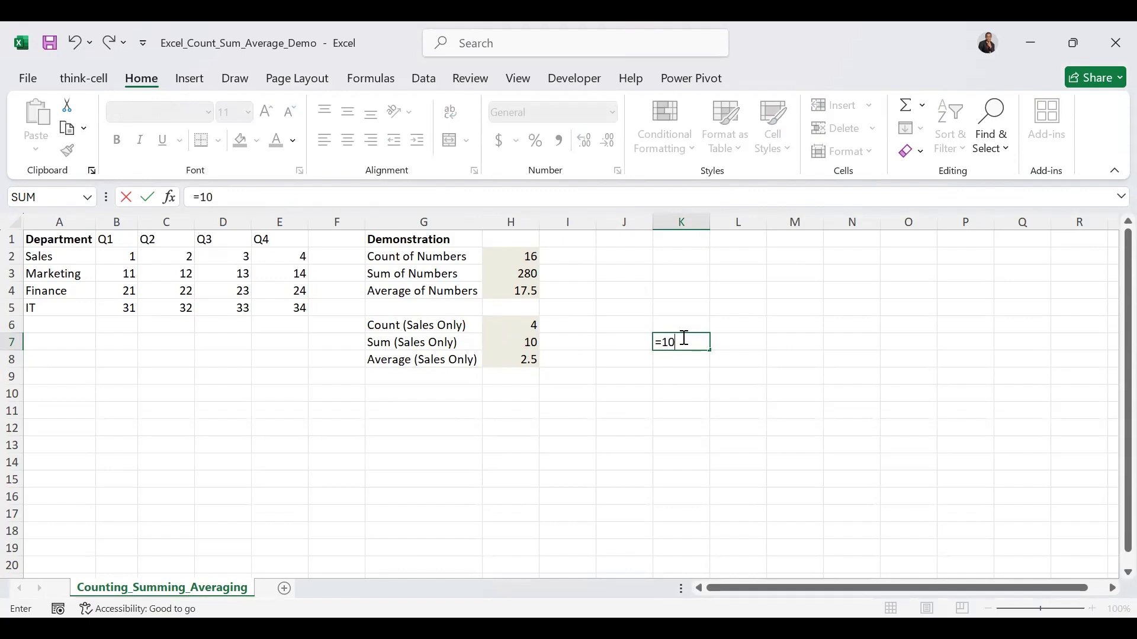
pyautogui.write('/4')
pyautogui.hotkey('ctrl', 'Return')
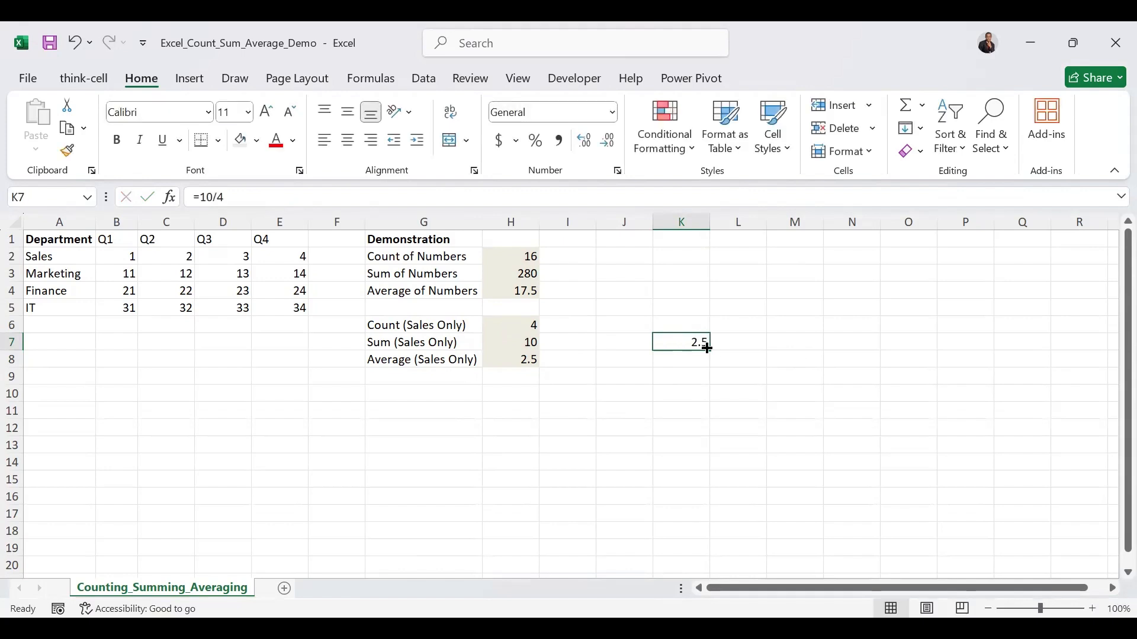
pyautogui.press('Delete')
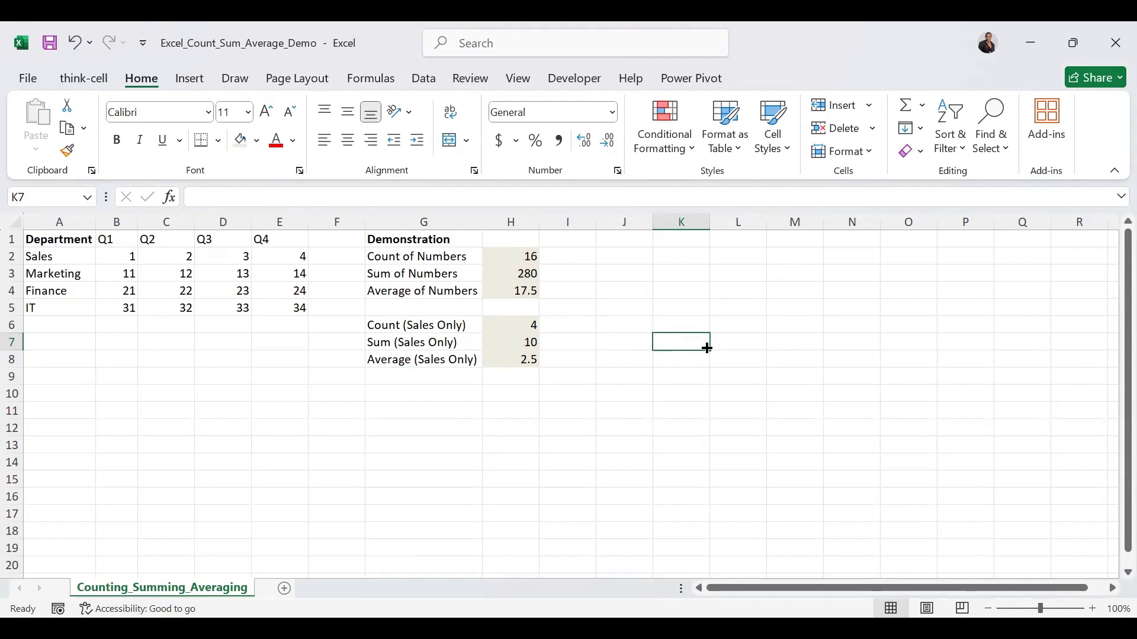